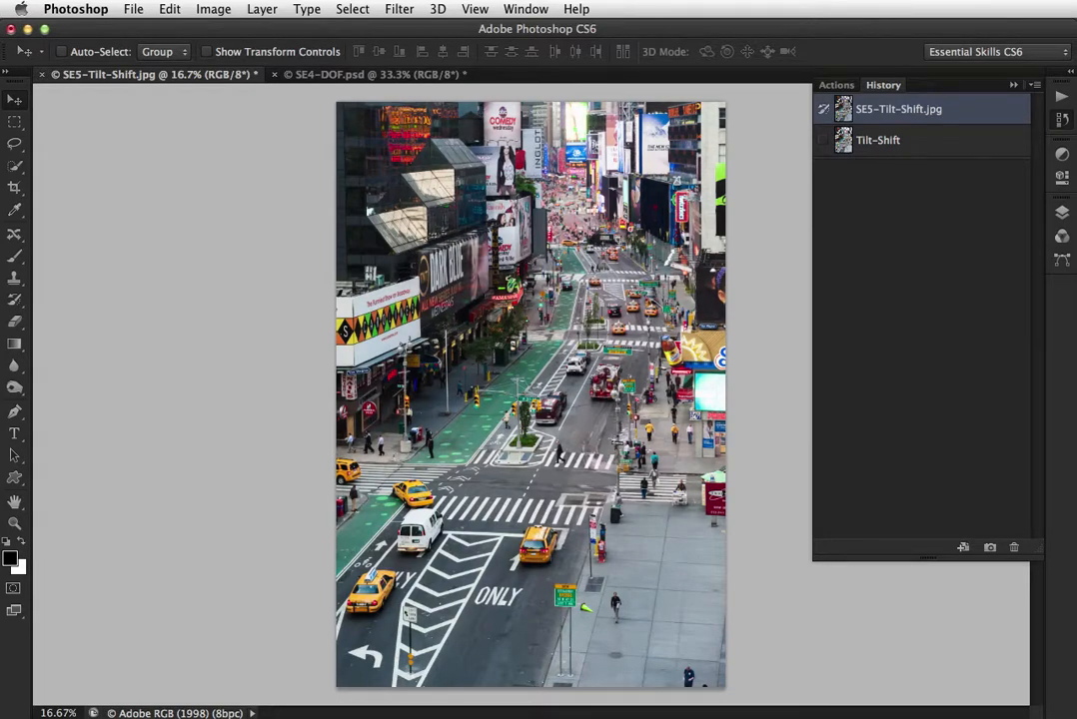
# Compare the Tilt-Shift snapshot with the original SE5-Tilt-Shift.jpg state, returning to the original, and duplicate the Background layer
pyautogui.click(934, 150)
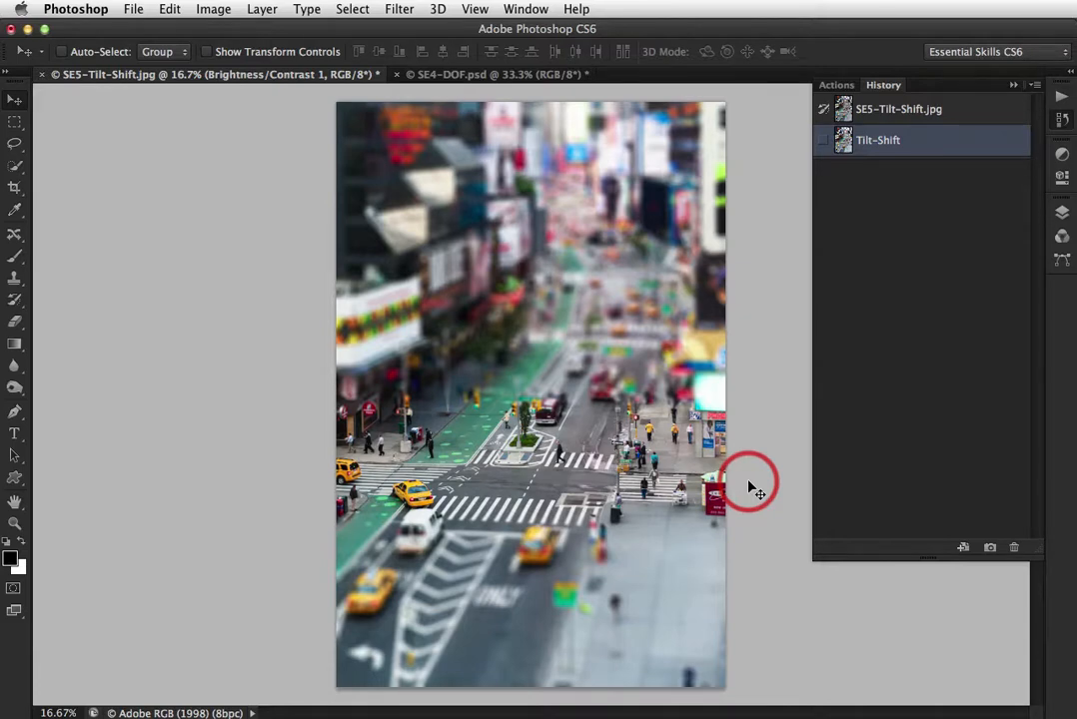
pyautogui.click(968, 120)
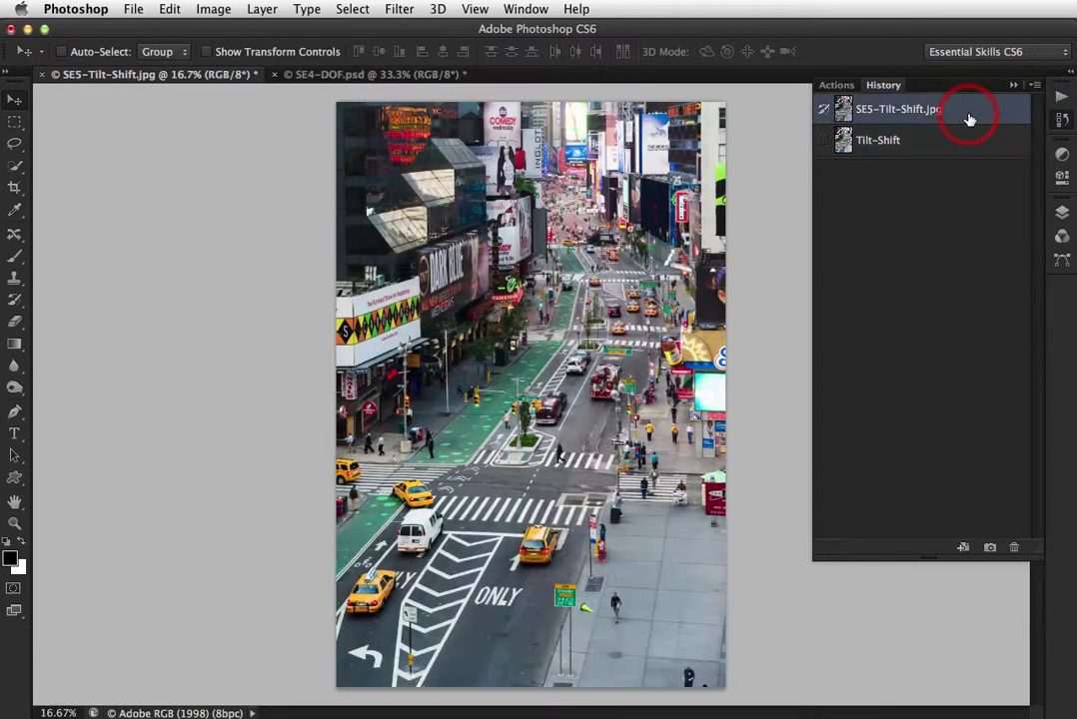
pyautogui.click(1060, 218)
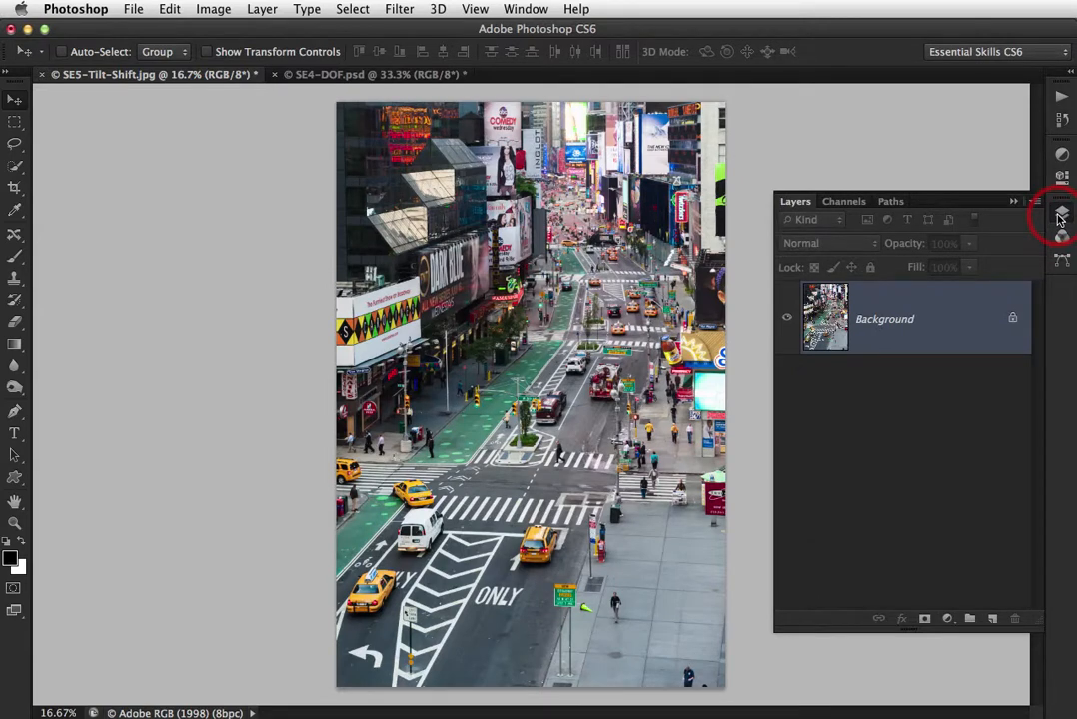
pyautogui.rightClick(868, 336)
pyautogui.click(889, 365)
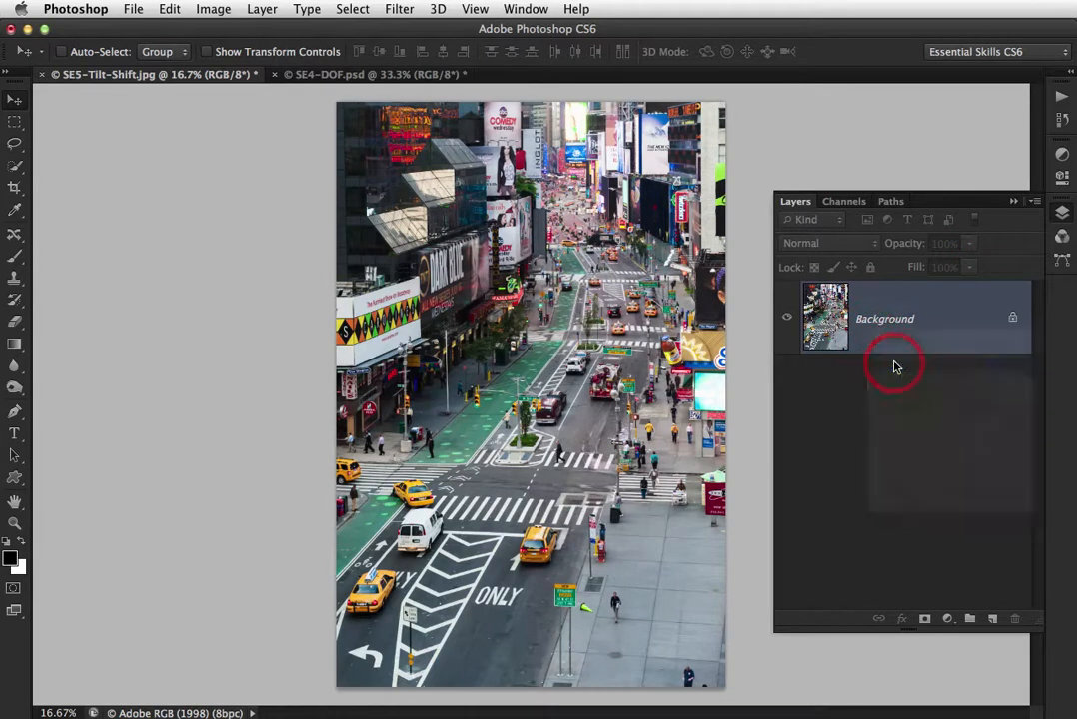
pyautogui.click(979, 442)
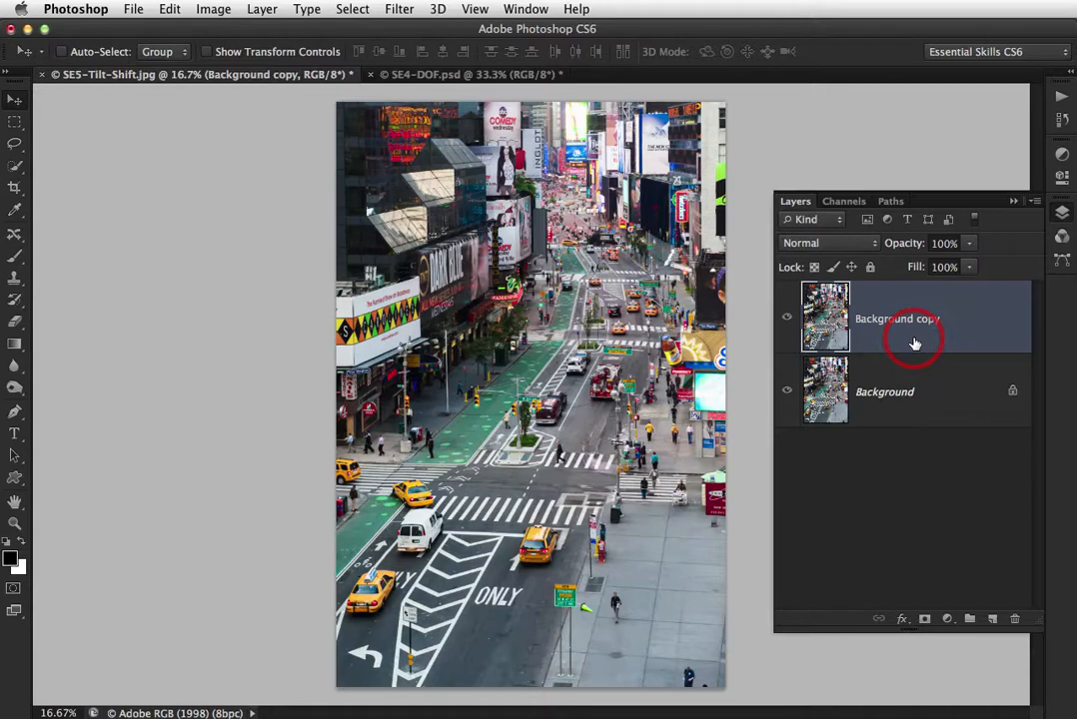
# Start a Tilt-Shift blur on the Background copy layer, centred at the base of the traffic island, with Blur at 35 px
pyautogui.click(399, 10)
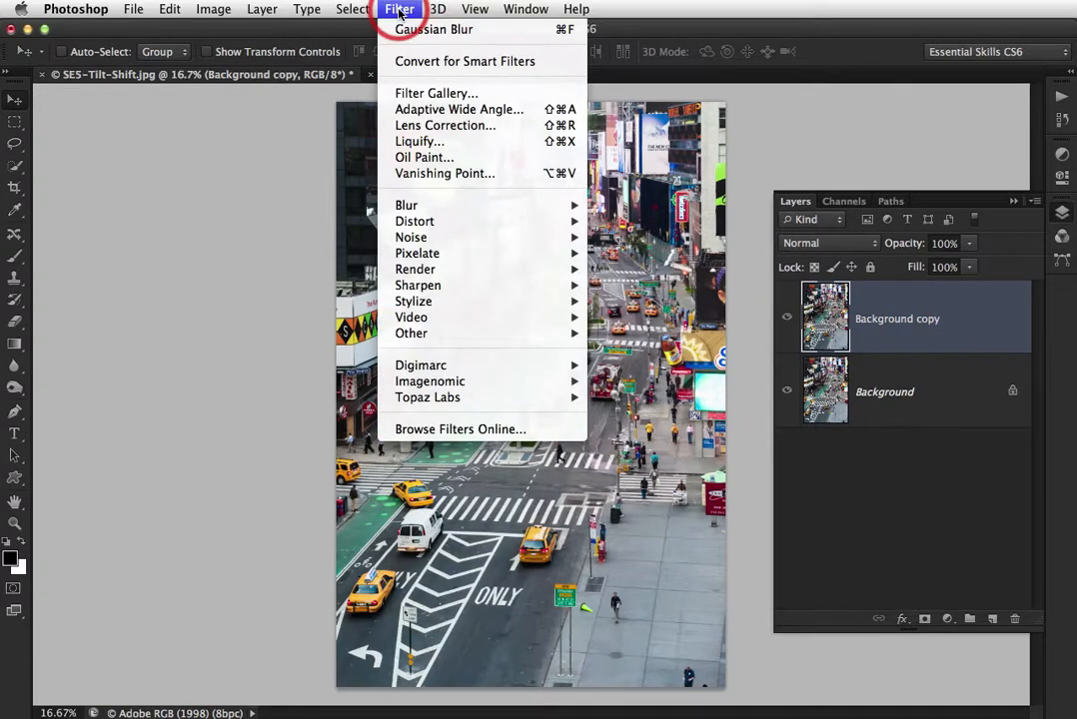
pyautogui.moveTo(385, 204)
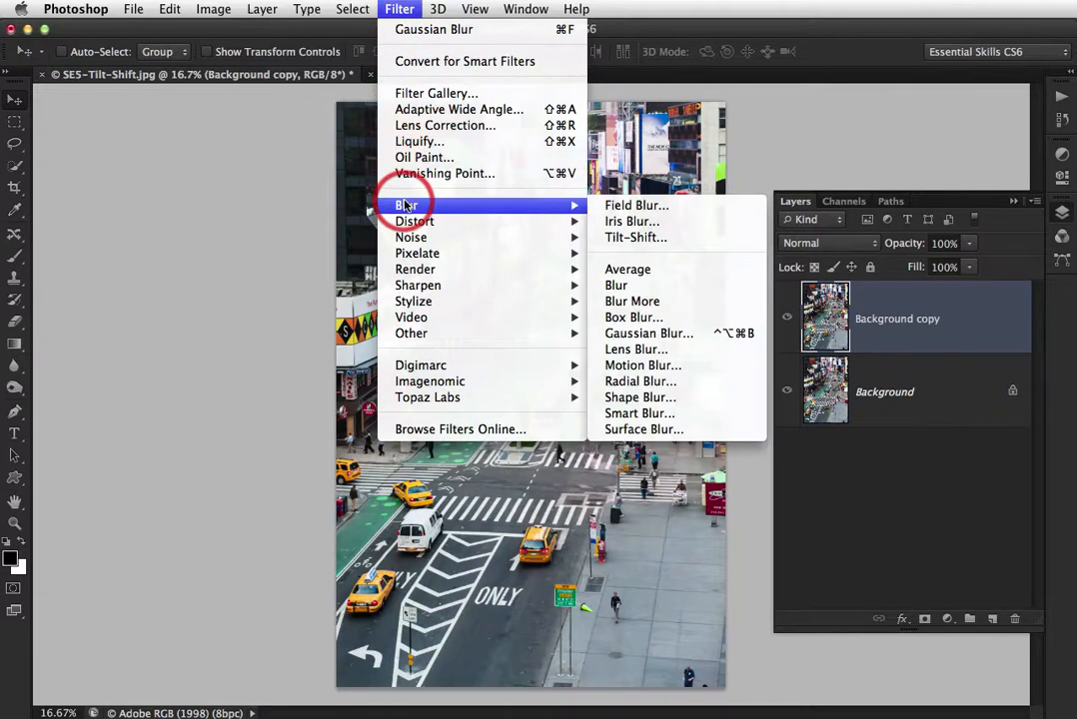
pyautogui.click(632, 240)
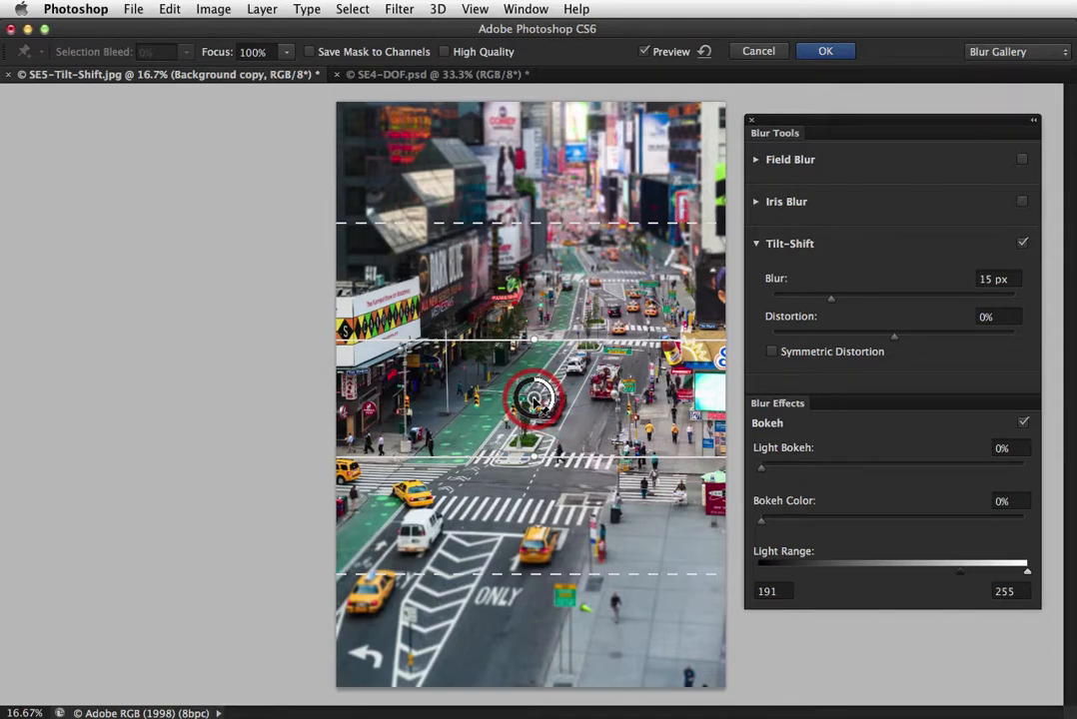
pyautogui.moveTo(534, 400); pyautogui.dragTo(528, 462)
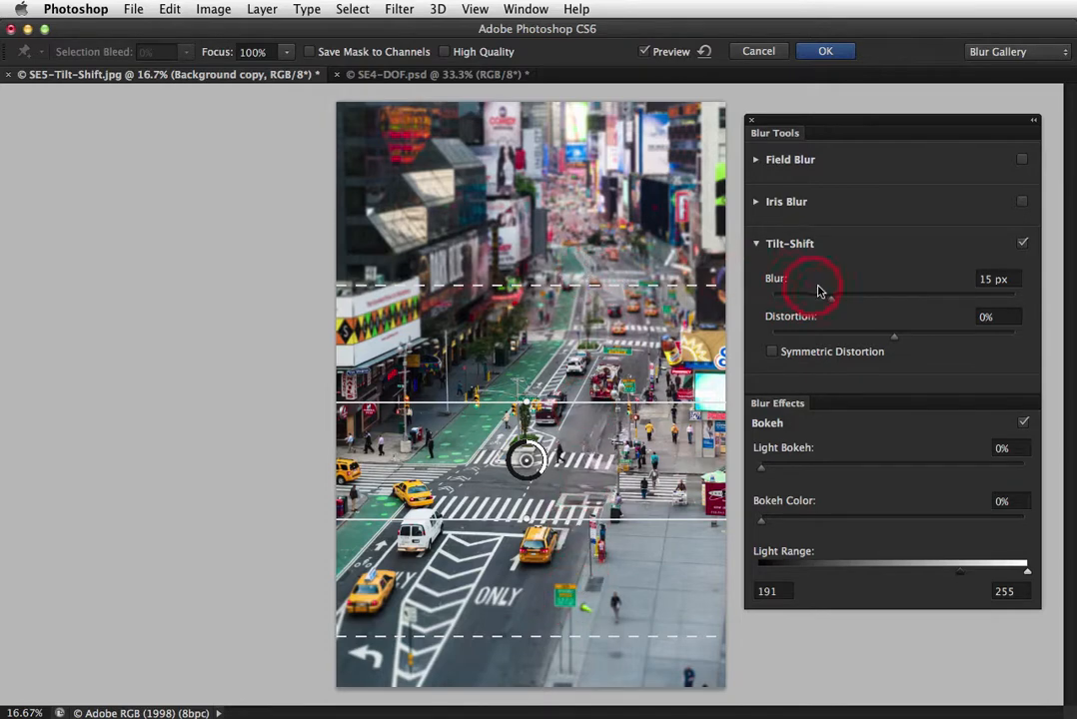
pyautogui.moveTo(831, 300); pyautogui.dragTo(854, 303)
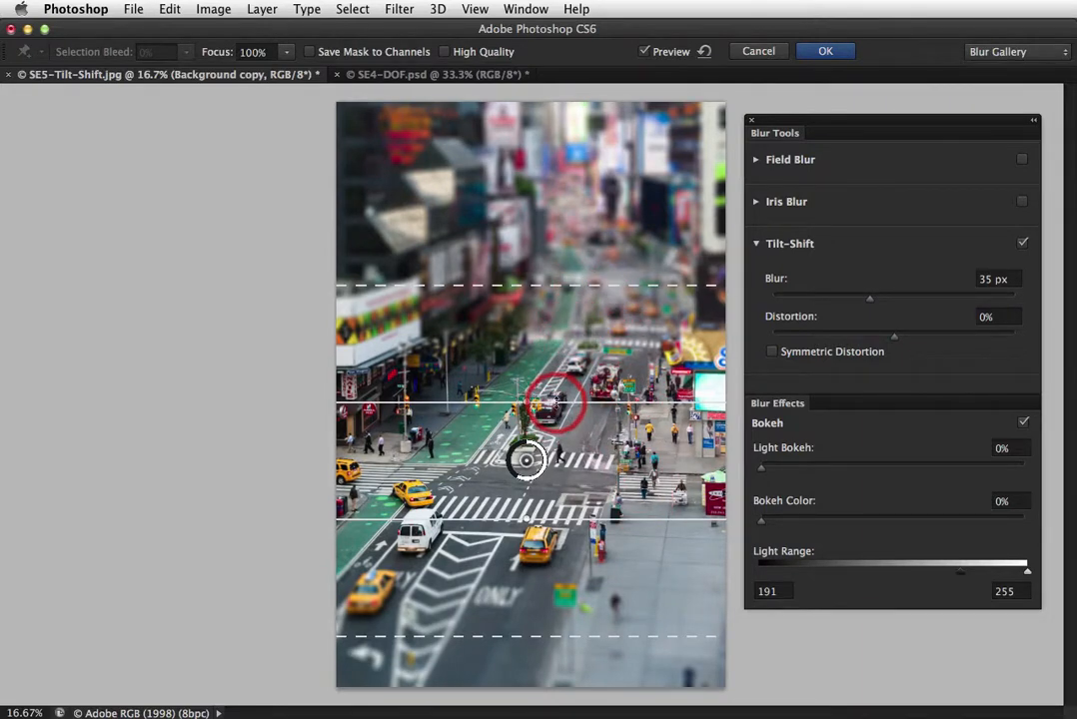
# Narrow the sharp focus band around the intersection and pull both dashed transition lines closer to it
pyautogui.moveTo(554, 403); pyautogui.dragTo(556, 419)
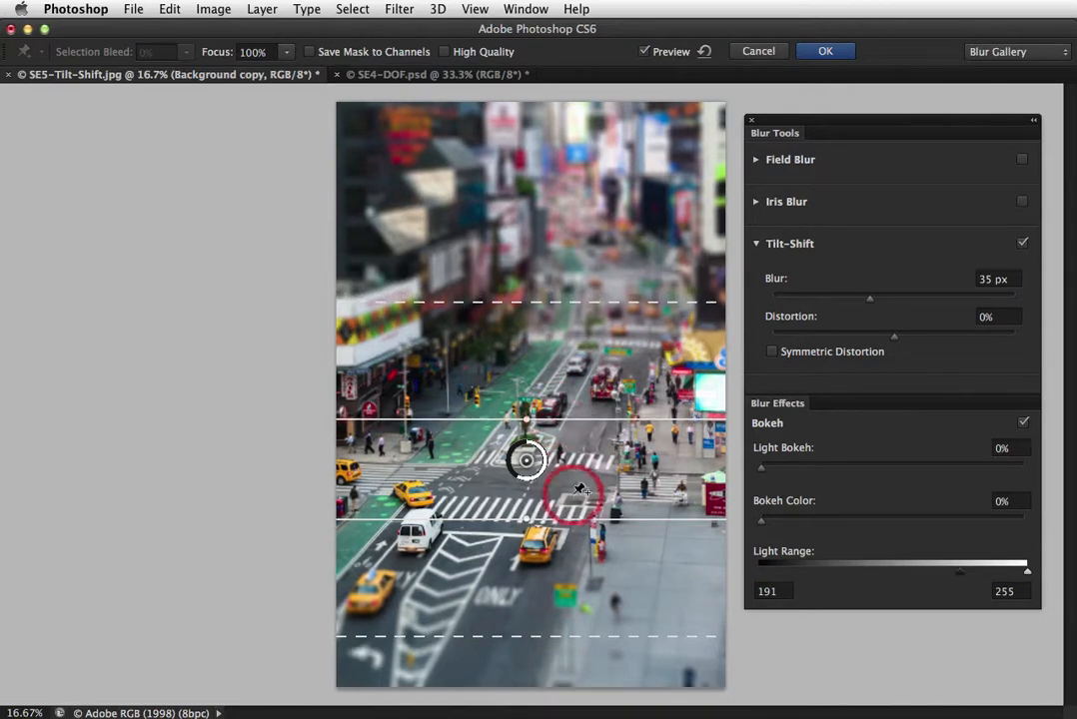
pyautogui.moveTo(552, 515); pyautogui.dragTo(553, 501)
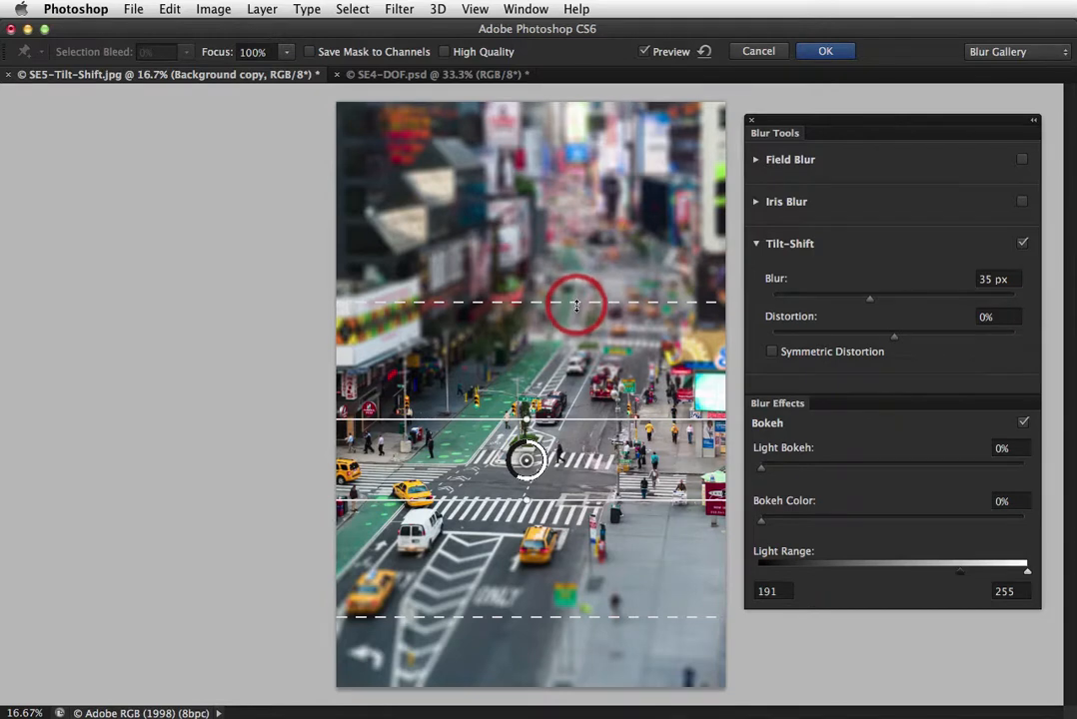
pyautogui.moveTo(569, 300); pyautogui.dragTo(565, 347)
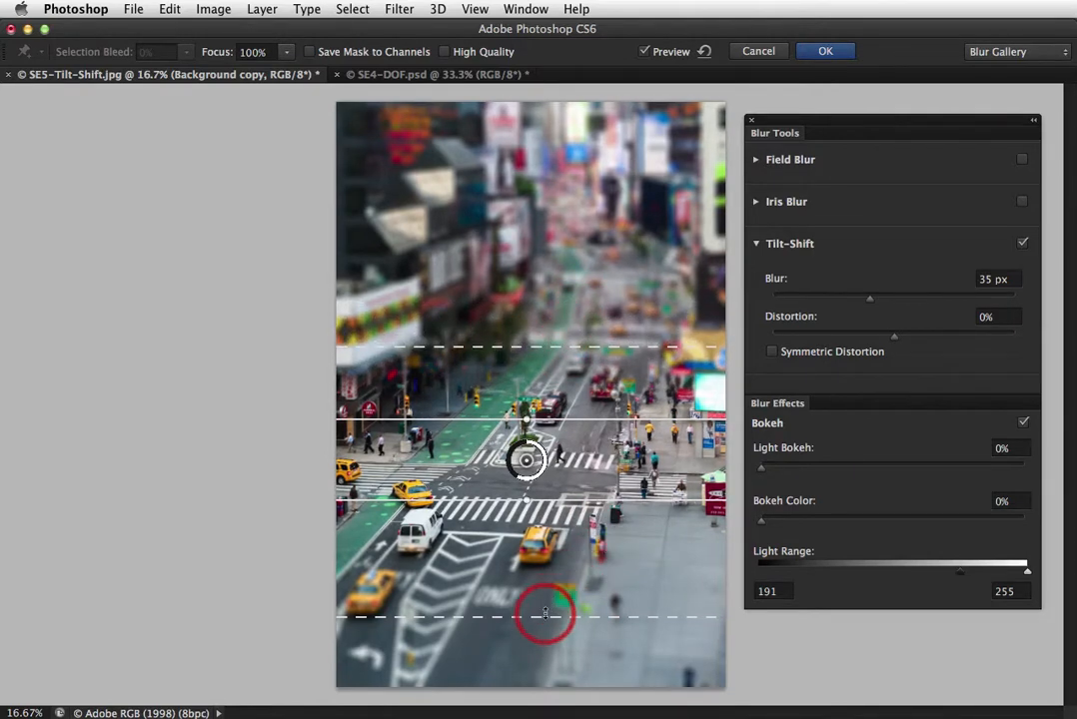
pyautogui.moveTo(546, 614); pyautogui.dragTo(545, 569)
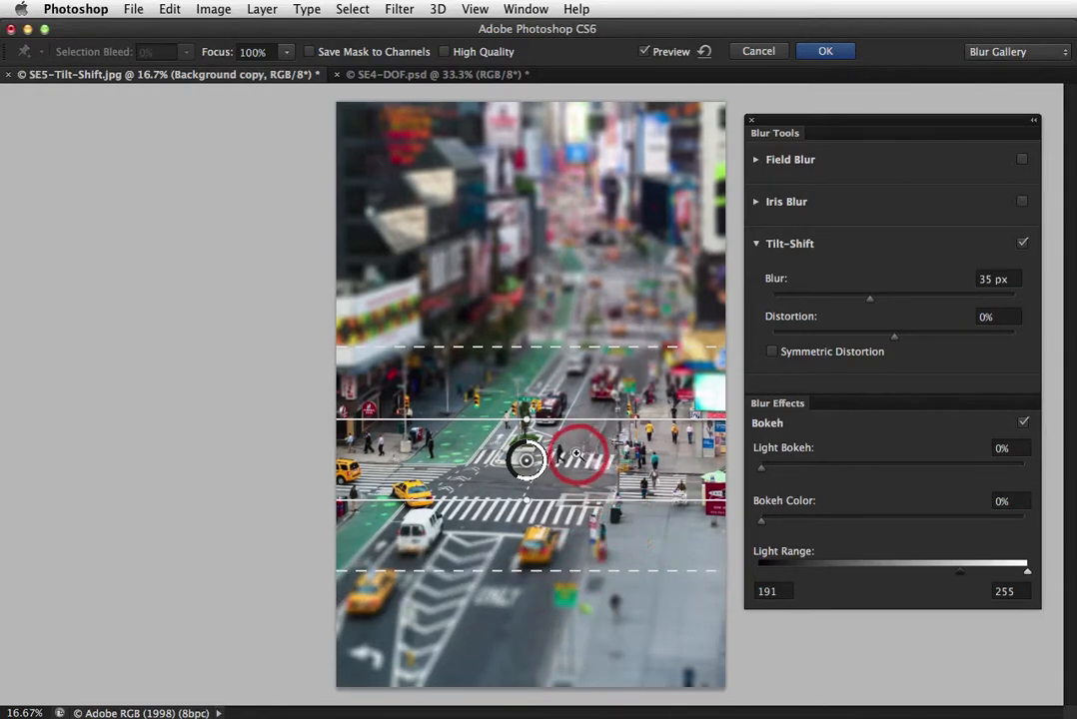
# Fine-tune the blur transition at 33.3% magnification by moving both dashed lines slightly closer to the focus band
pyautogui.press('super+equal')
pyautogui.press('super+equal')
pyautogui.press('super+equal')
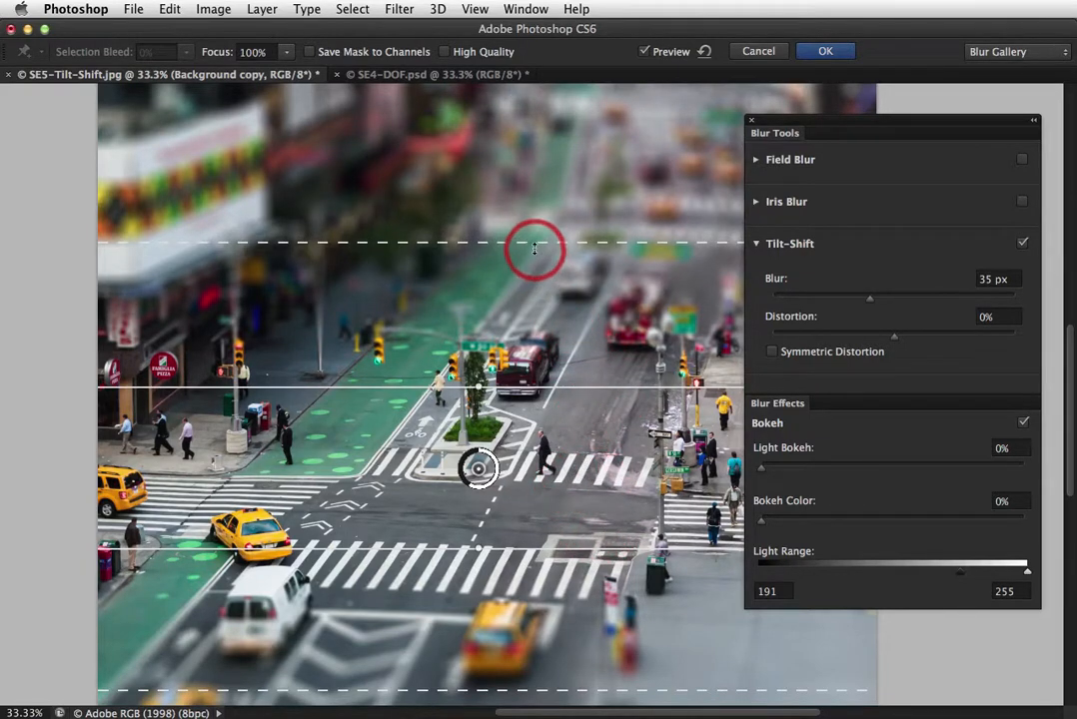
pyautogui.moveTo(534, 250); pyautogui.dragTo(536, 274)
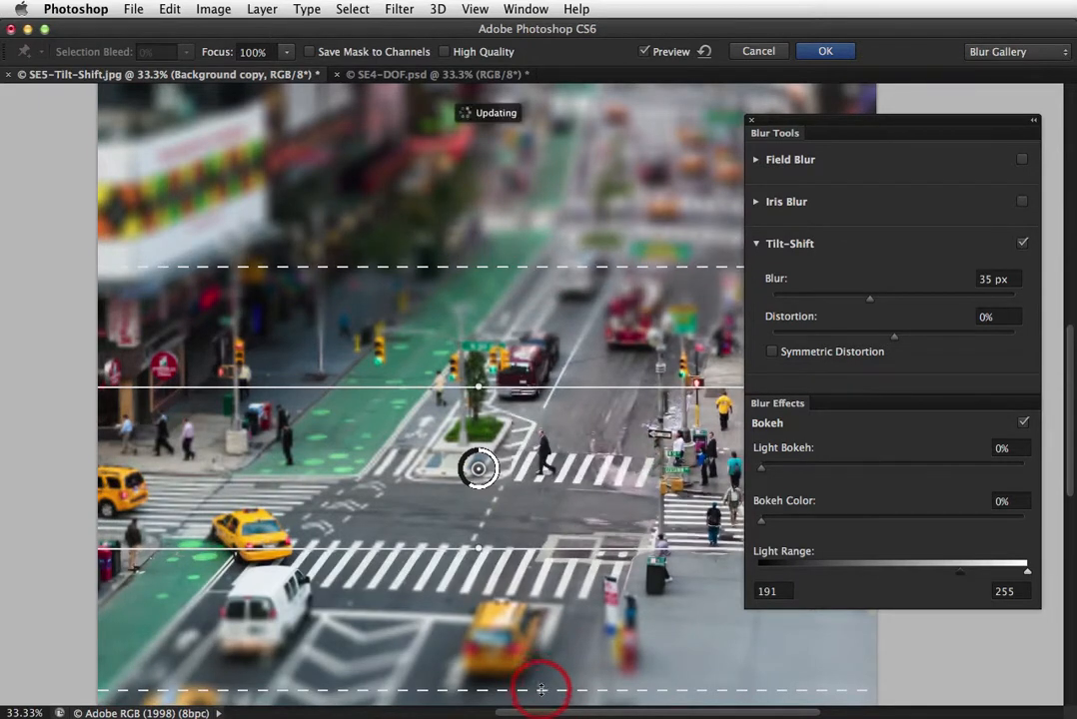
pyautogui.moveTo(541, 664); pyautogui.dragTo(541, 656)
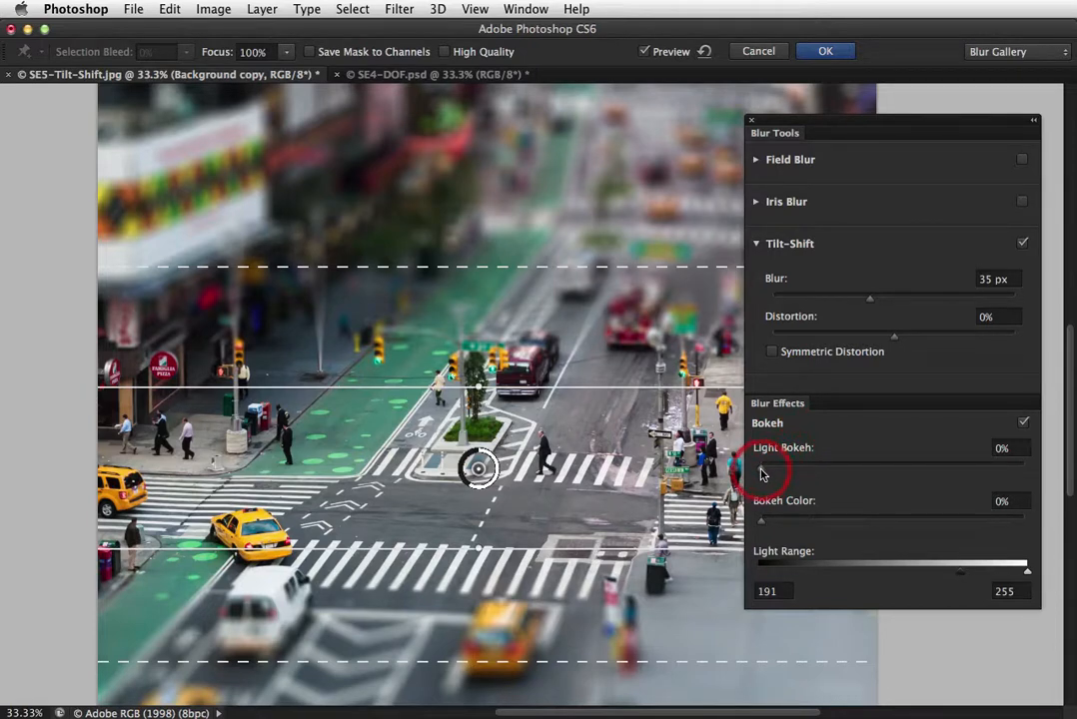
# Set Light Bokeh to 35%, Bokeh Color to 46% and the Light Range to 239–255
pyautogui.moveTo(761, 473); pyautogui.dragTo(852, 475)
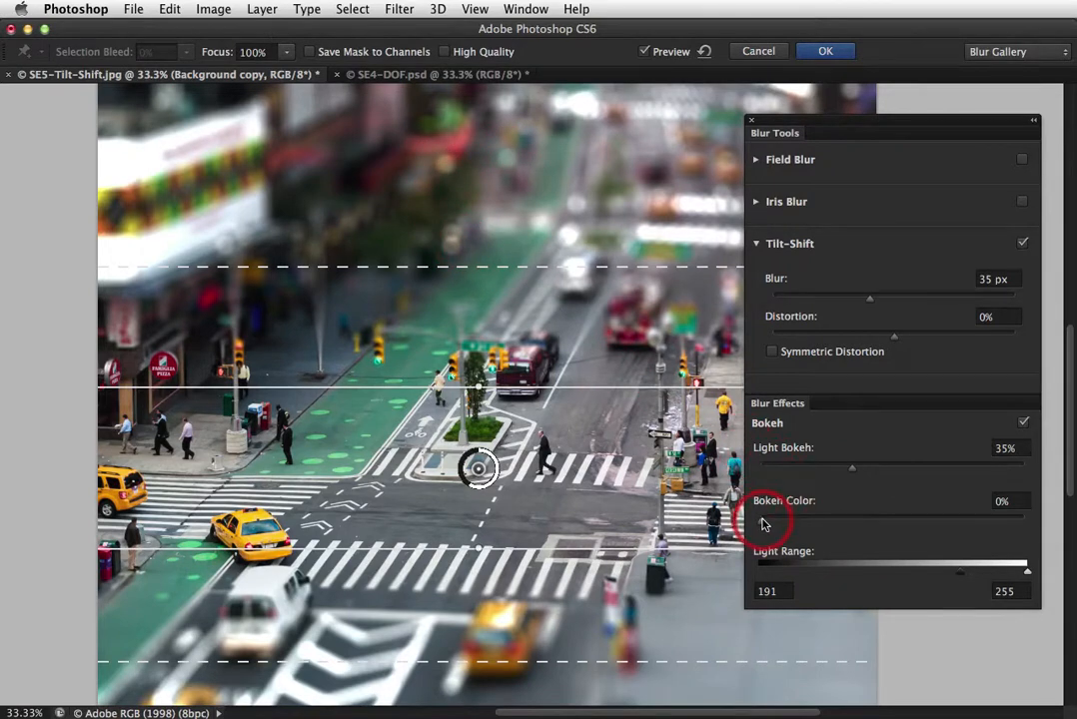
pyautogui.moveTo(762, 525); pyautogui.dragTo(788, 525)
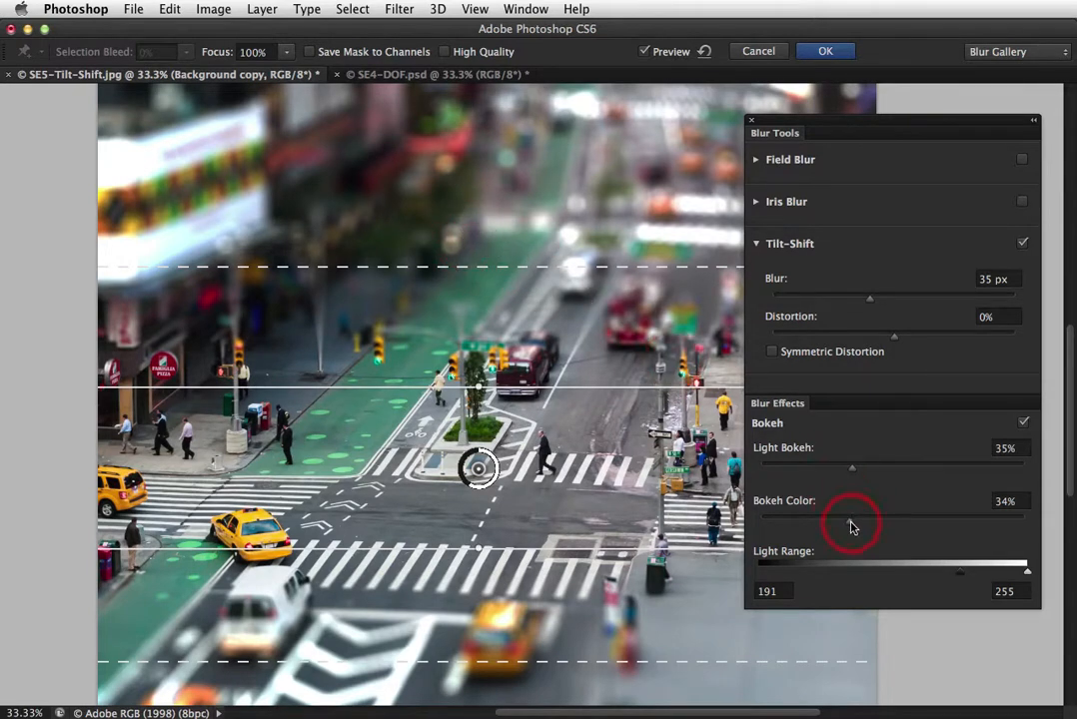
pyautogui.moveTo(851, 526); pyautogui.dragTo(871, 530)
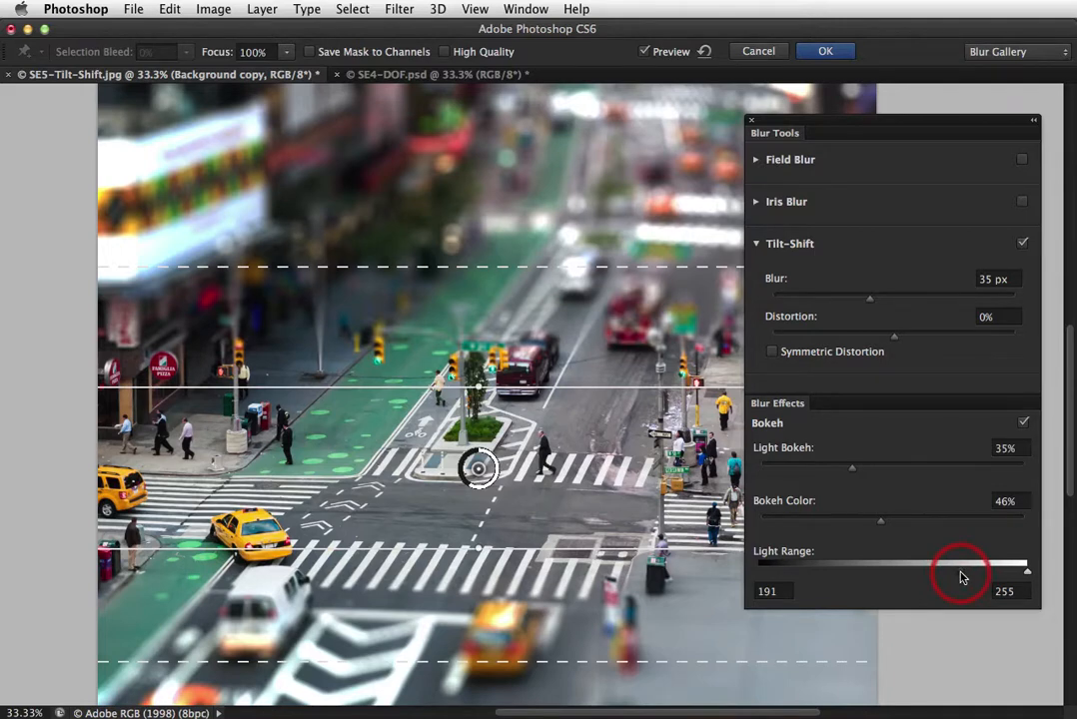
pyautogui.moveTo(960, 577); pyautogui.dragTo(1010, 577)
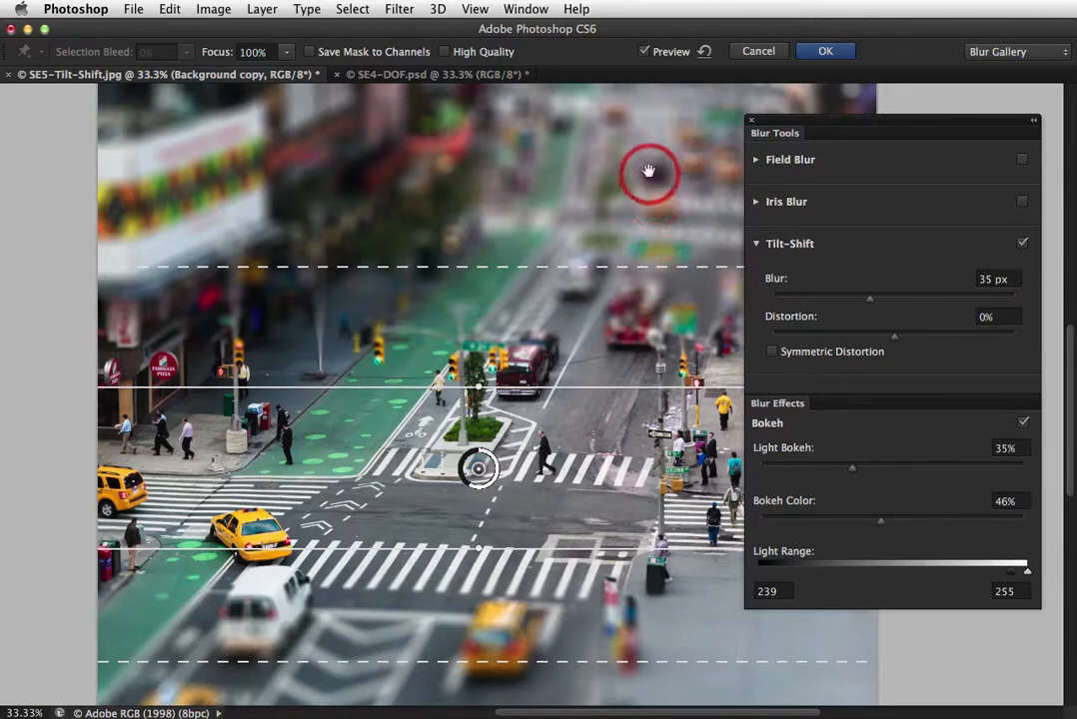
# Check the blurred highlights in the distance, enable saving the mask to channels, and apply the Tilt-Shift blur
pyautogui.moveTo(637, 159); pyautogui.dragTo(493, 463)
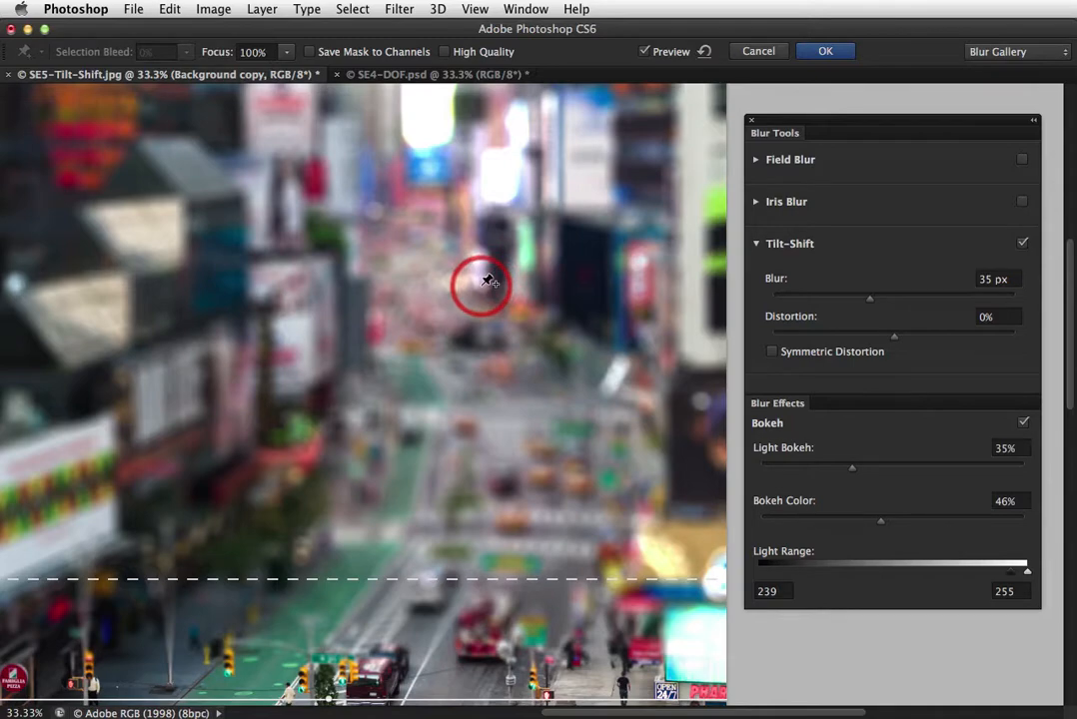
pyautogui.press('super+0')
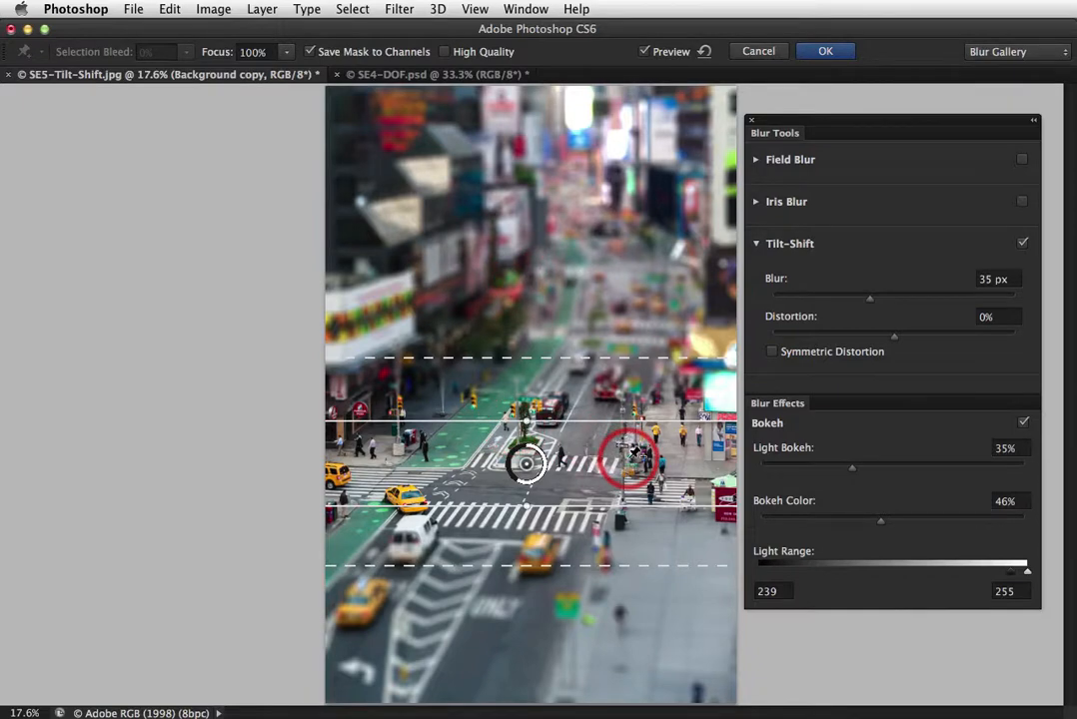
pyautogui.click(832, 55)
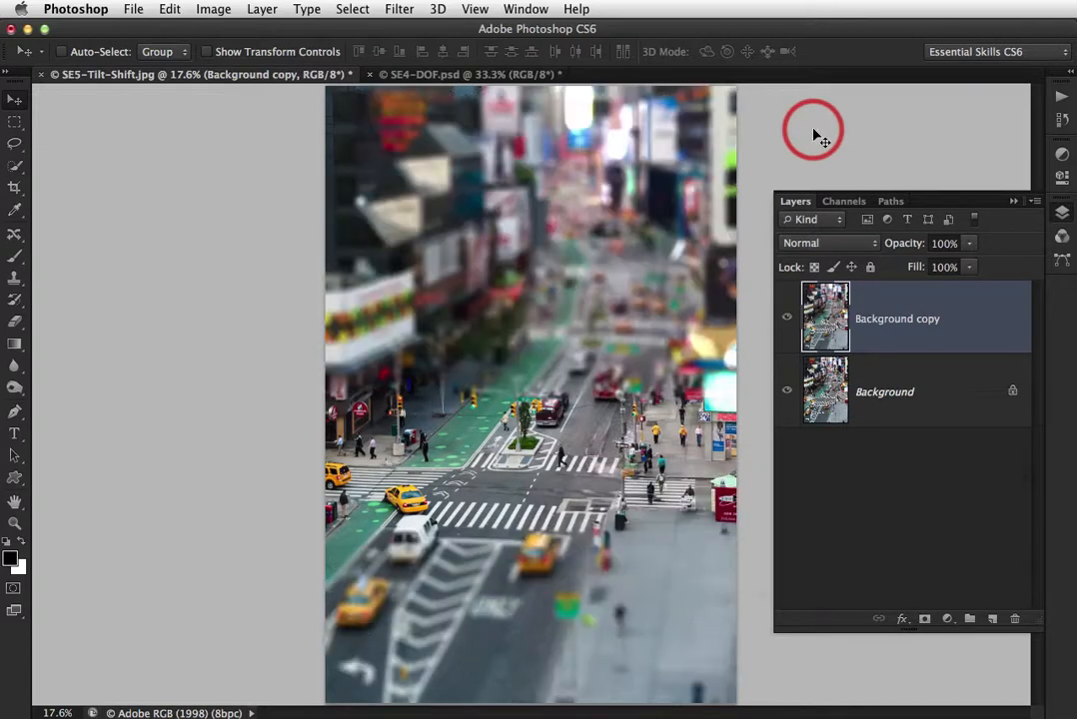
# Load the Blur Mask channel as a selection
pyautogui.click(842, 203)
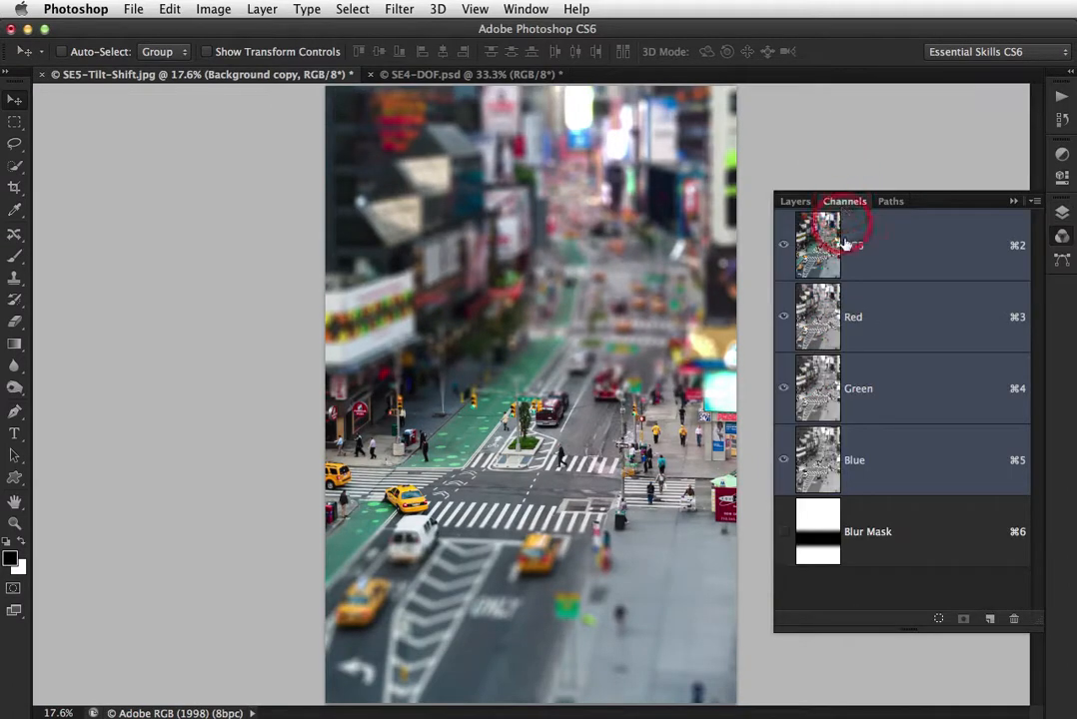
pyautogui.click(837, 509)
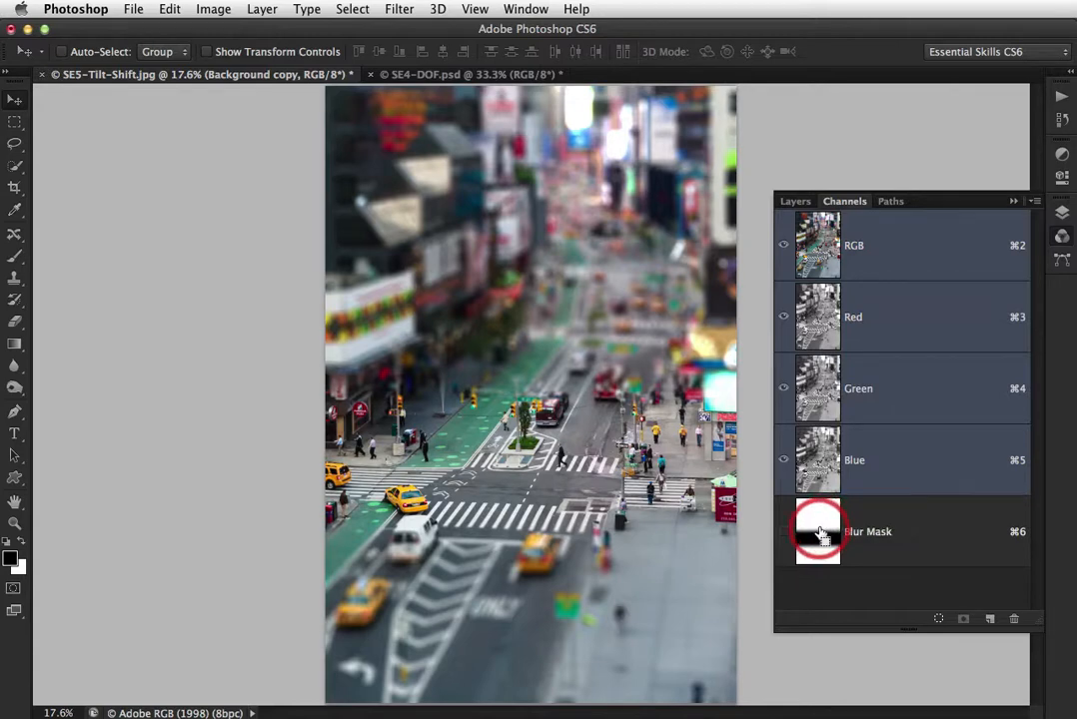
pyautogui.keyDown('super'); pyautogui.click(820, 532); pyautogui.keyUp('super')
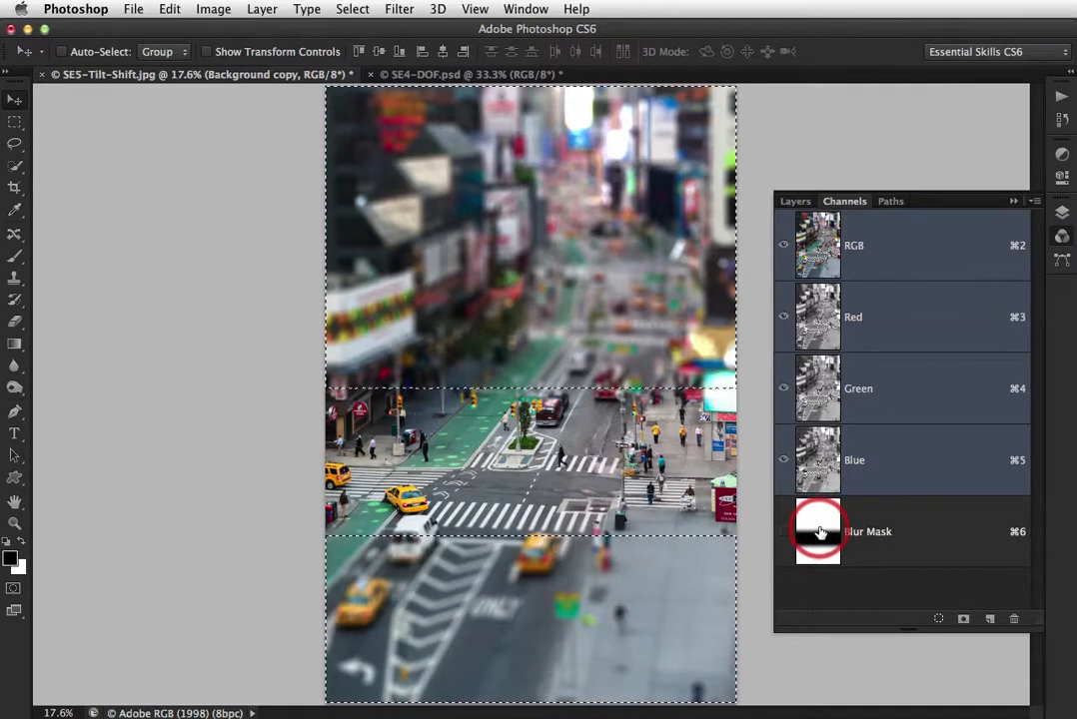
# Add a Brightness/Contrast adjustment layer above Background copy using the selection as its mask, with Brightness 10 and Contrast 47
pyautogui.click(794, 204)
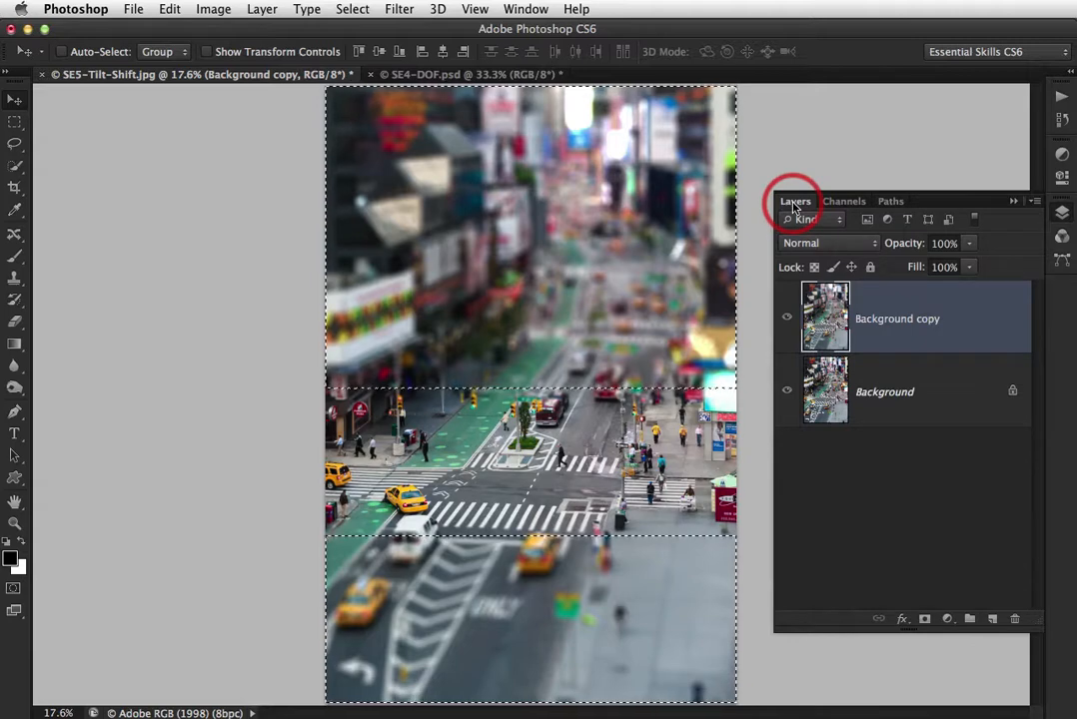
pyautogui.click(1060, 155)
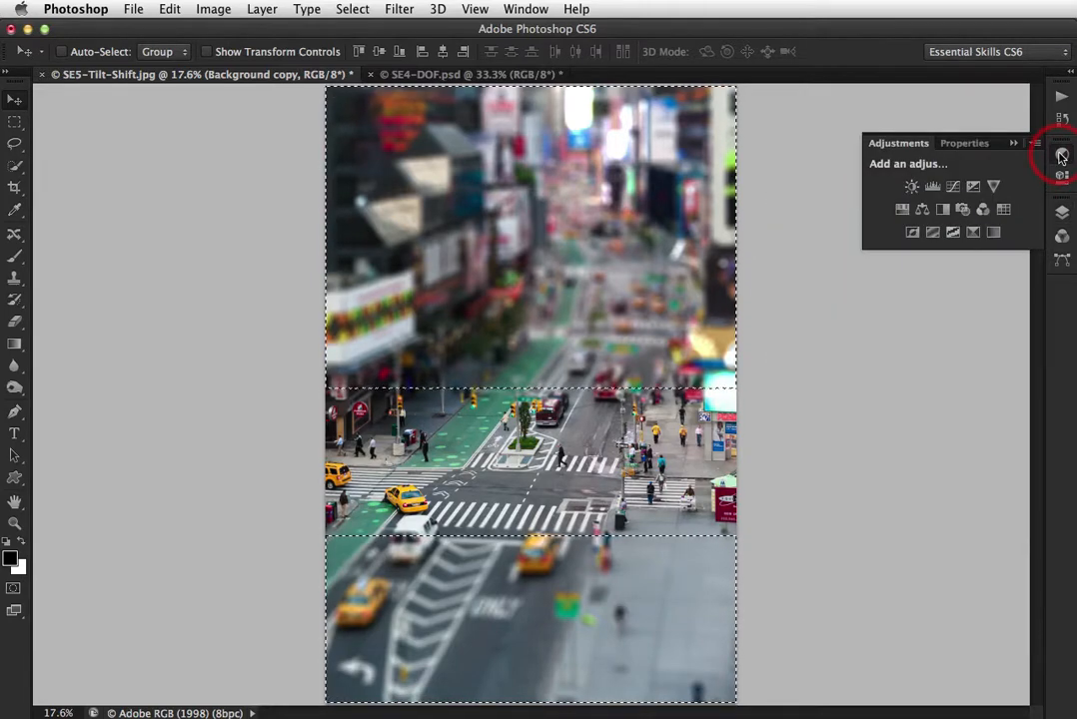
pyautogui.click(911, 188)
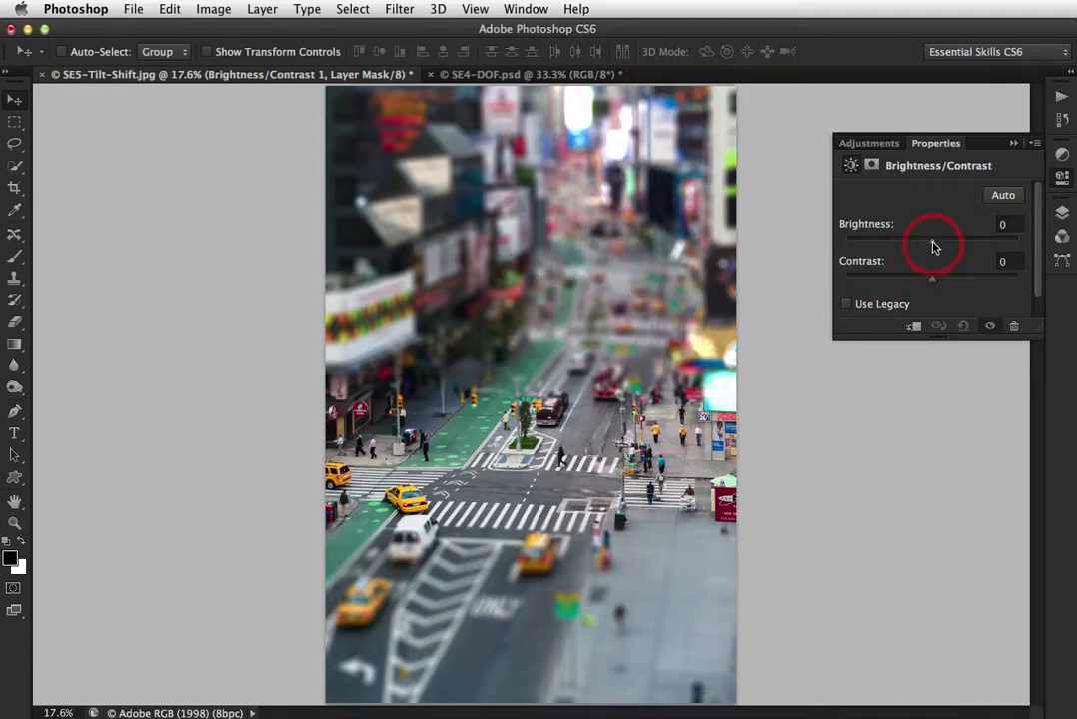
pyautogui.moveTo(932, 245); pyautogui.dragTo(966, 286)
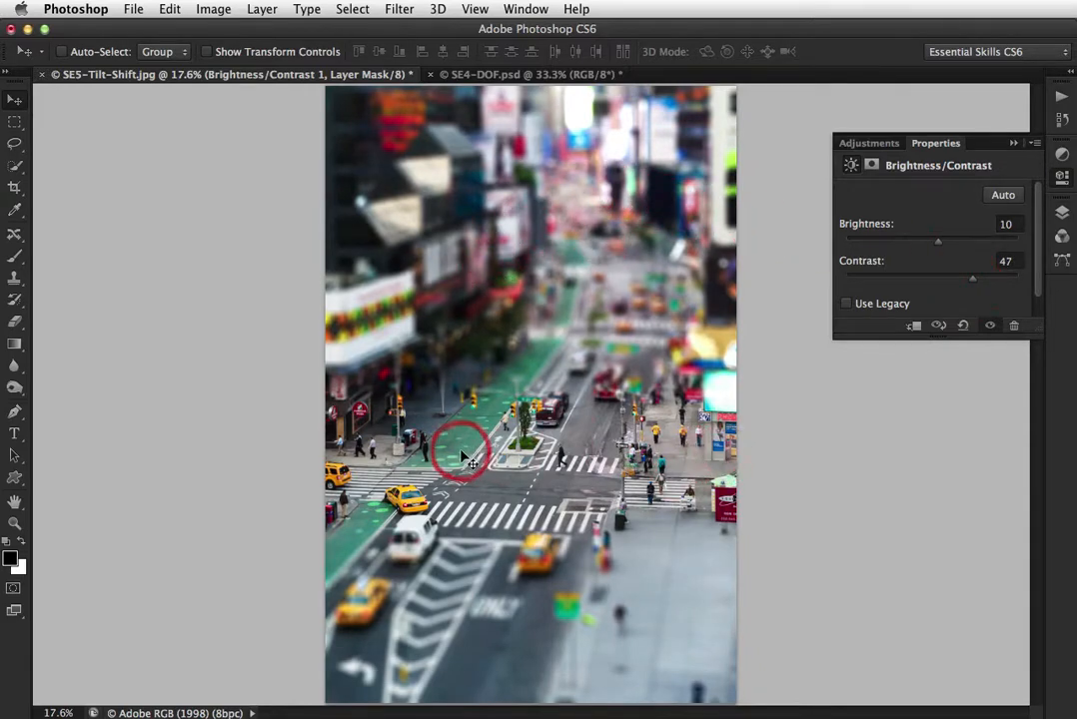
# Compare the image with the Brightness/Contrast 1 layer hidden and shown
pyautogui.click(1061, 213)
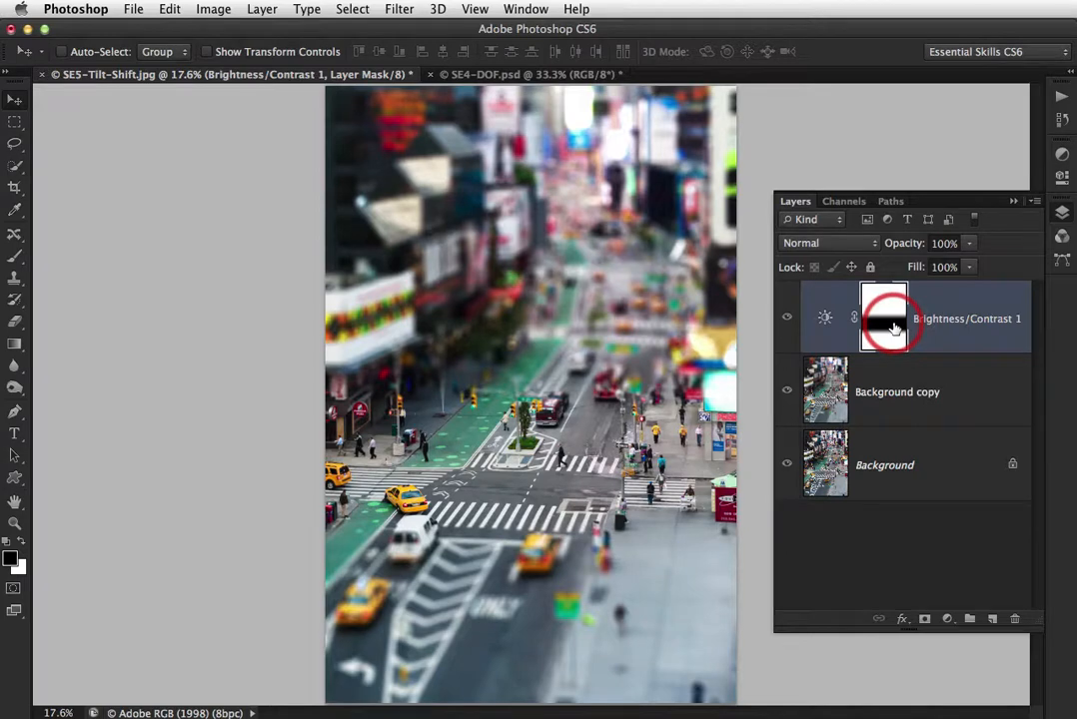
pyautogui.click(787, 320)
pyautogui.click(787, 320)
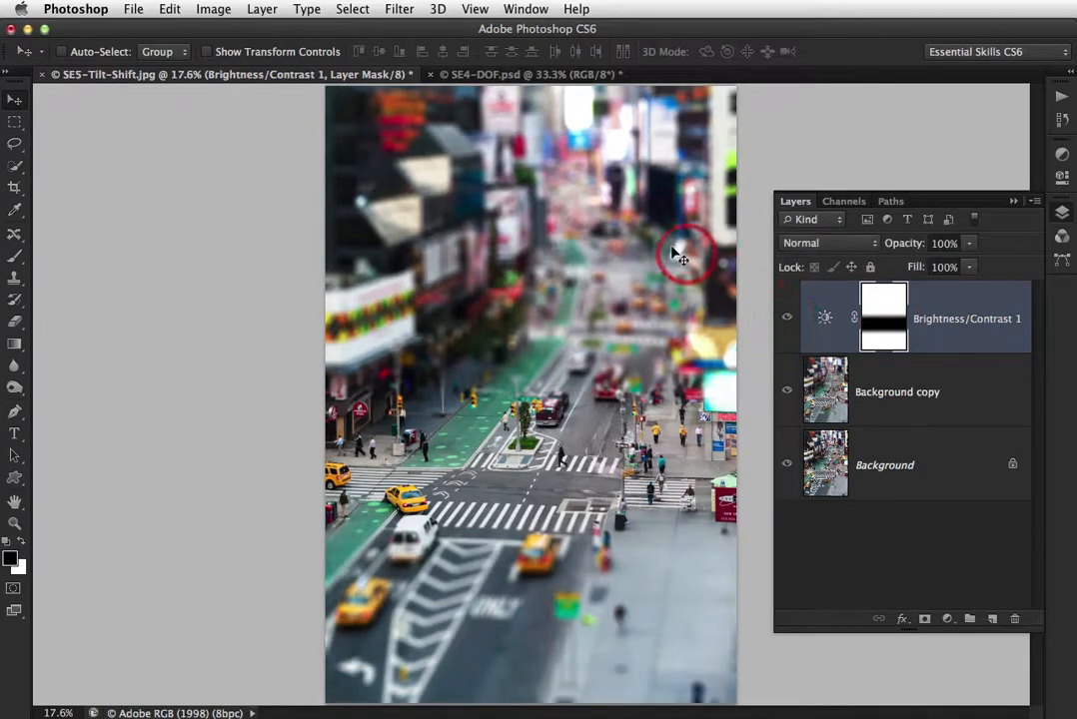